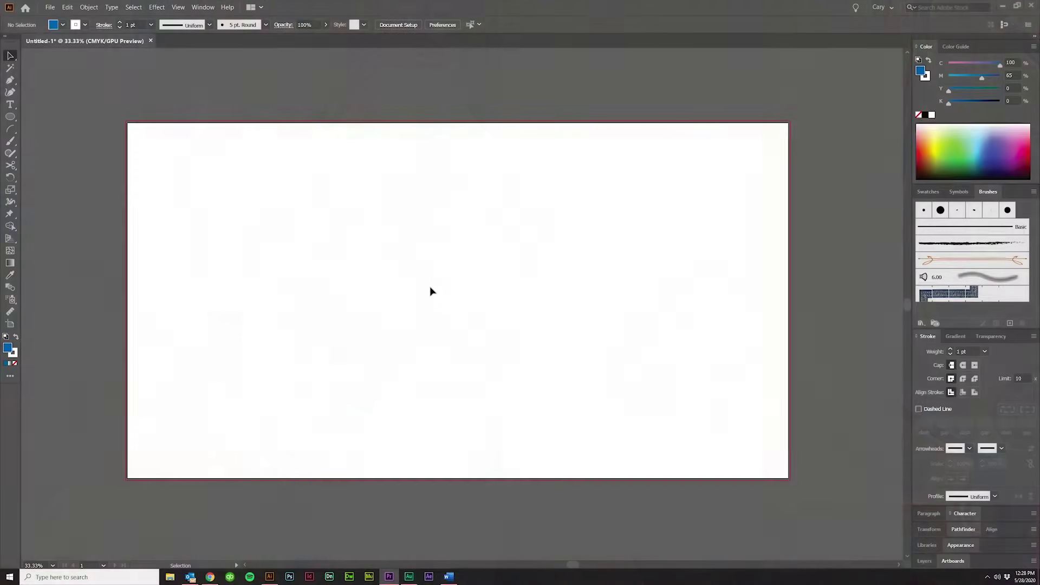
# Show the Pathfinder panel from the Window menu.
pyautogui.click(204, 6)
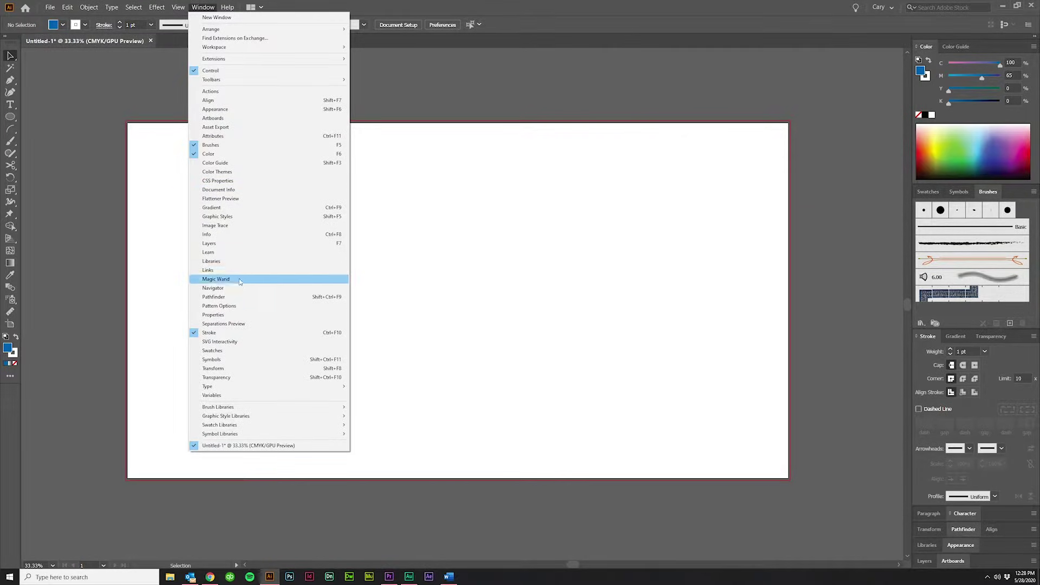
pyautogui.click(232, 297)
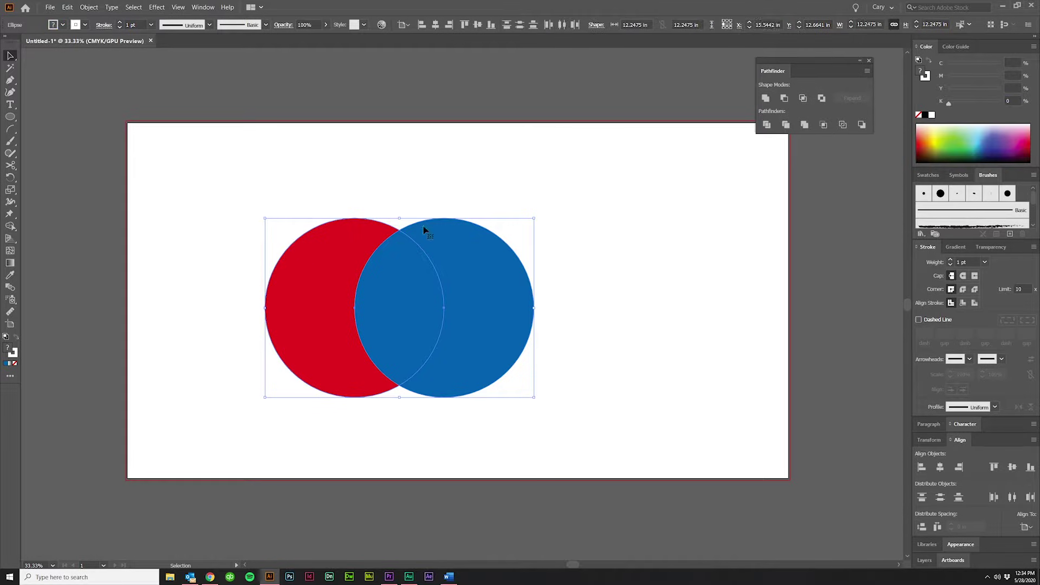
# Unite the two circles, then apply Minus Front to leave a red crescent and deselect it.
pyautogui.click(765, 99)
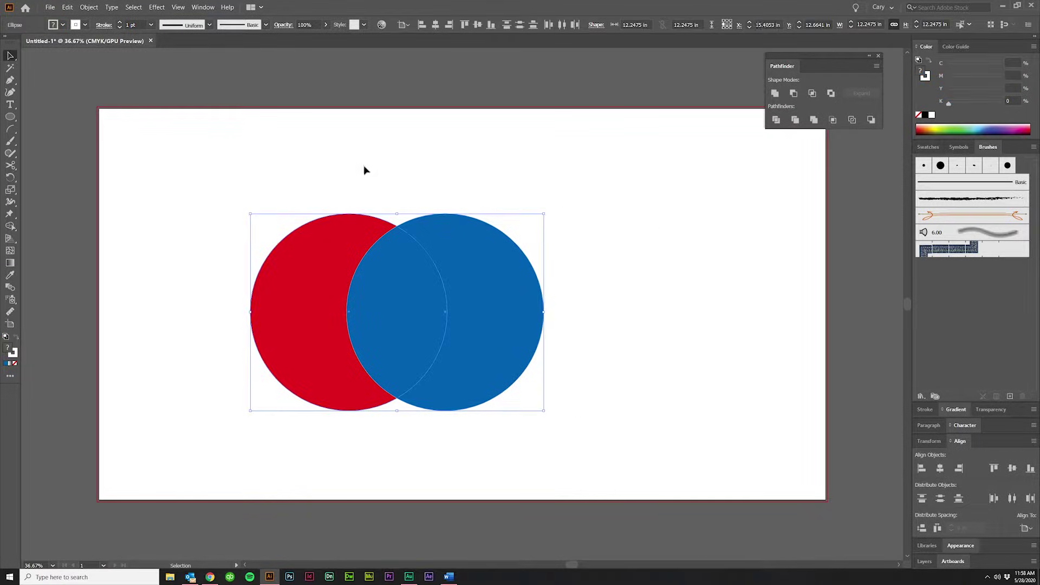
pyautogui.click(793, 94)
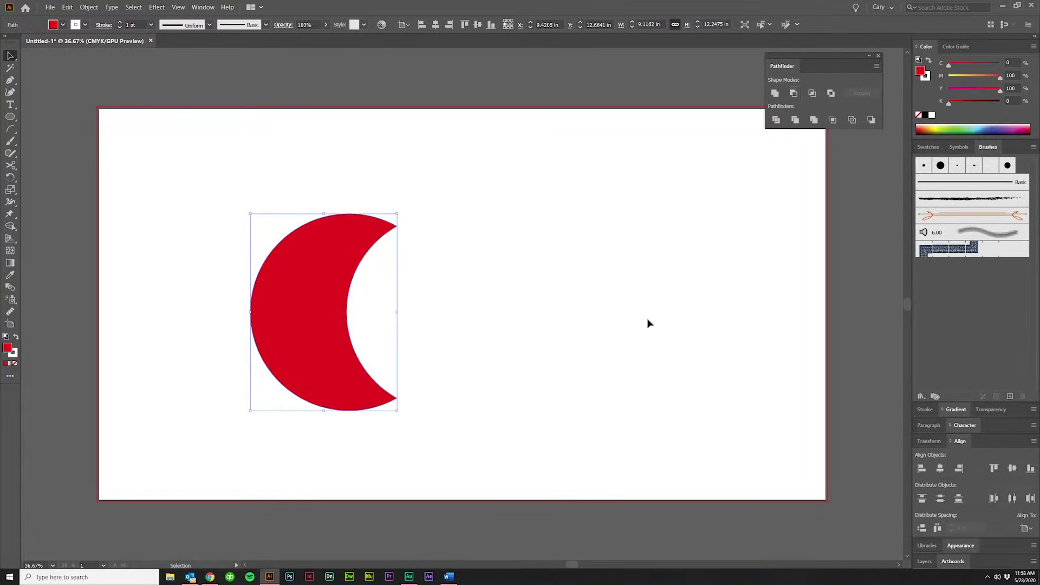
pyautogui.click(637, 339)
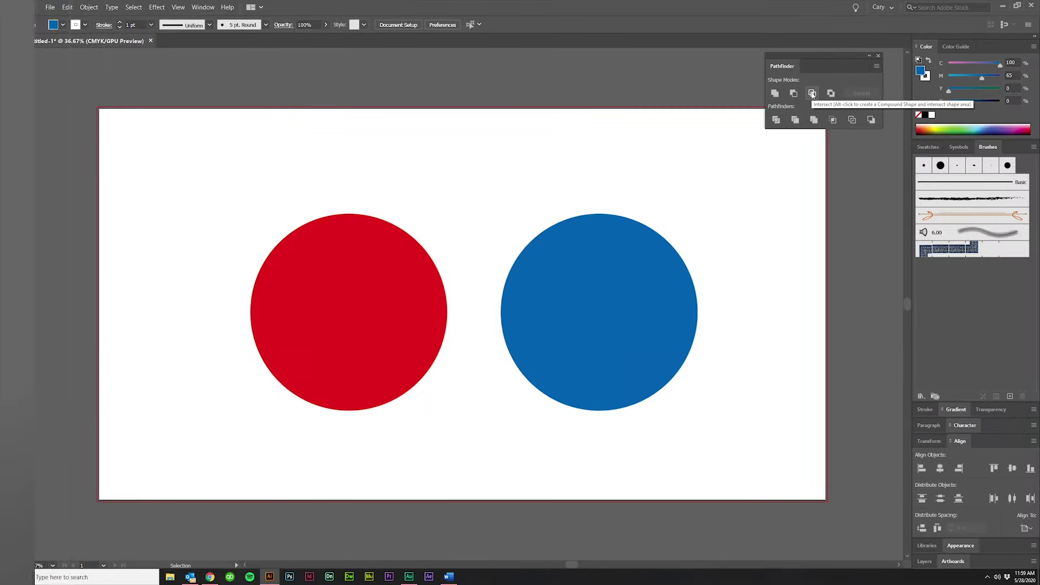
# Overlap the blue circle onto the red one and apply Intersect to get a blue lens.
pyautogui.moveTo(601, 346); pyautogui.dragTo(449, 341)
pyautogui.keyDown('shift'); pyautogui.click(318, 240); pyautogui.keyUp('shift')
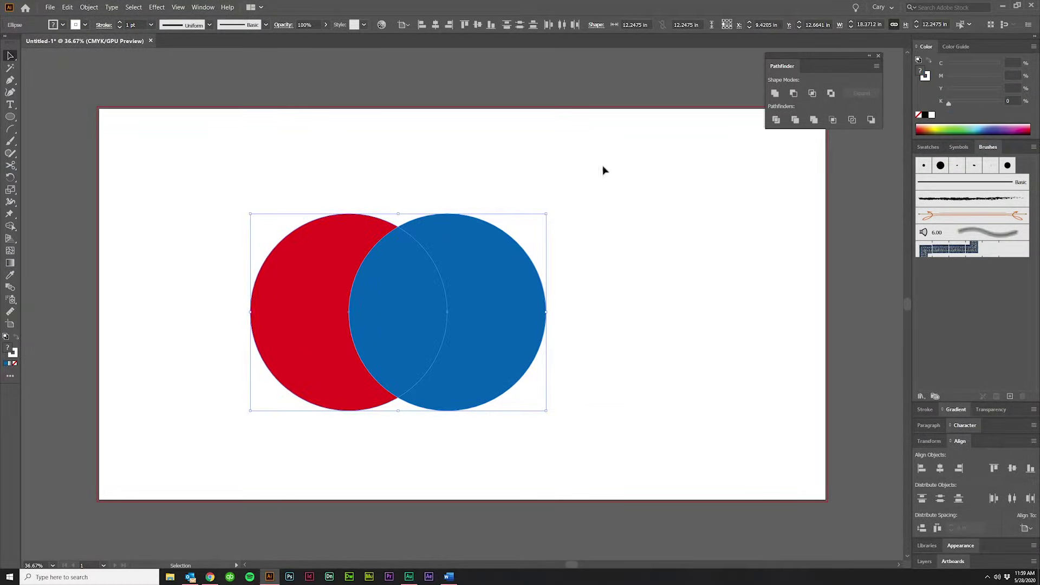
pyautogui.click(811, 95)
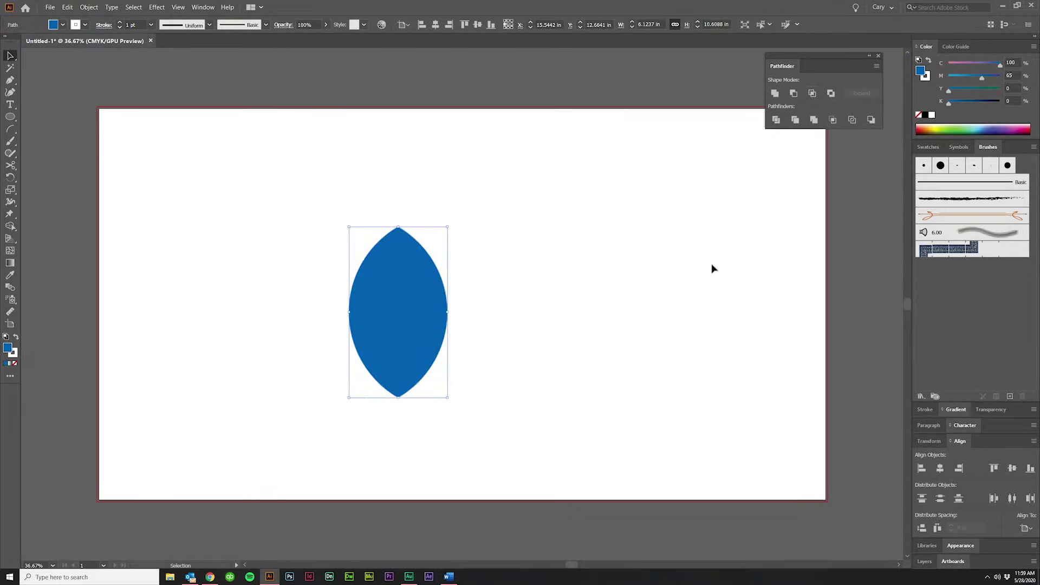
pyautogui.click(492, 333)
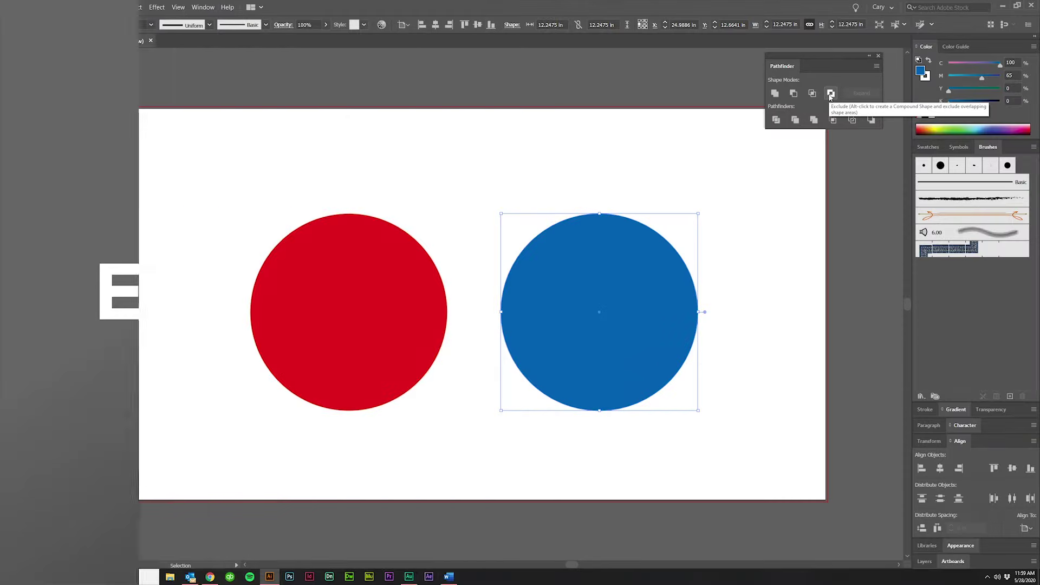
# Overlap the circles again, select both and apply Exclude to hollow out the overlap.
pyautogui.moveTo(617, 343); pyautogui.dragTo(464, 355)
pyautogui.moveTo(597, 407); pyautogui.dragTo(259, 225)
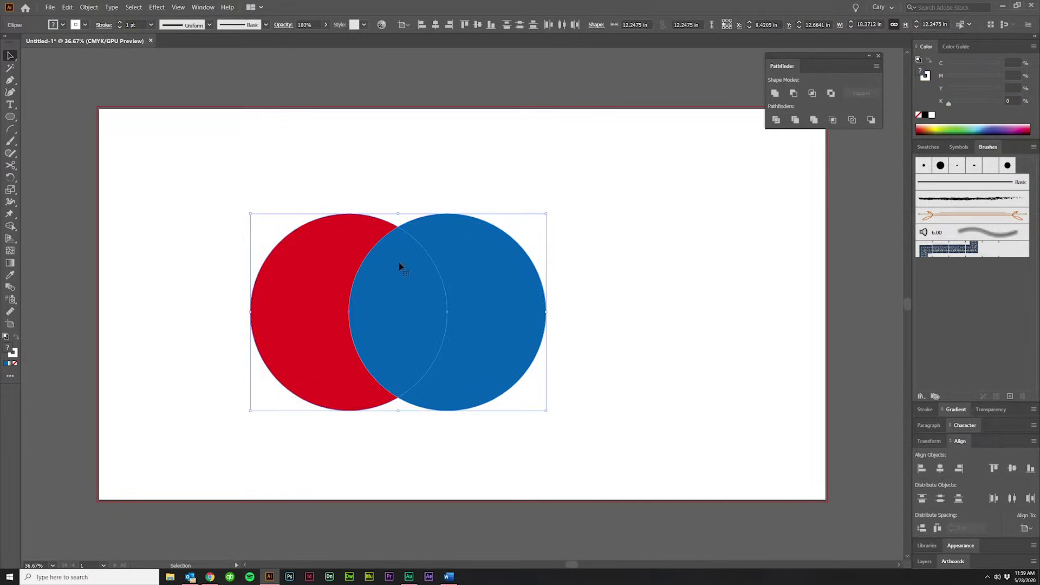
pyautogui.click(831, 93)
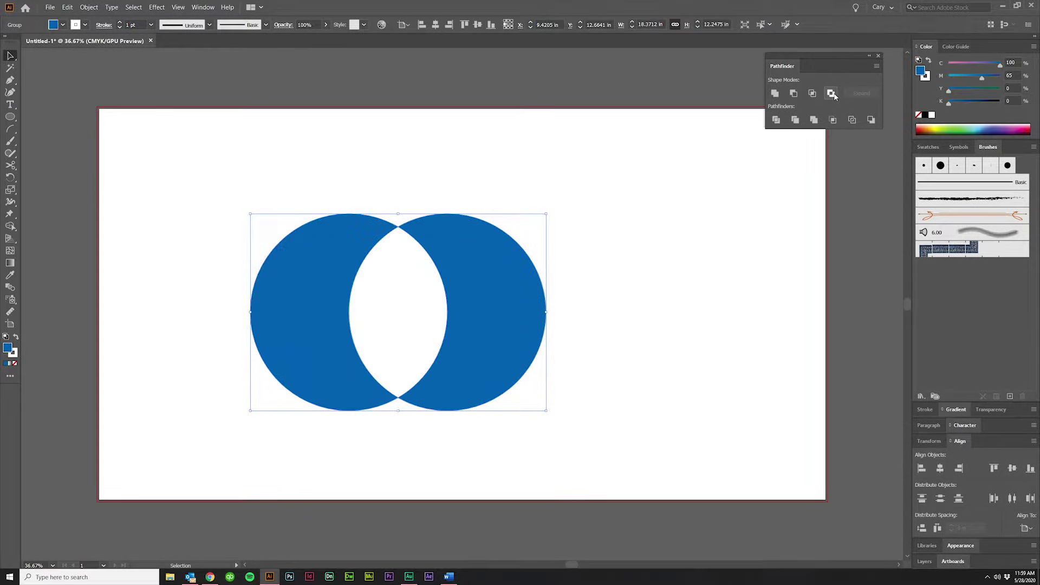
pyautogui.click(718, 302)
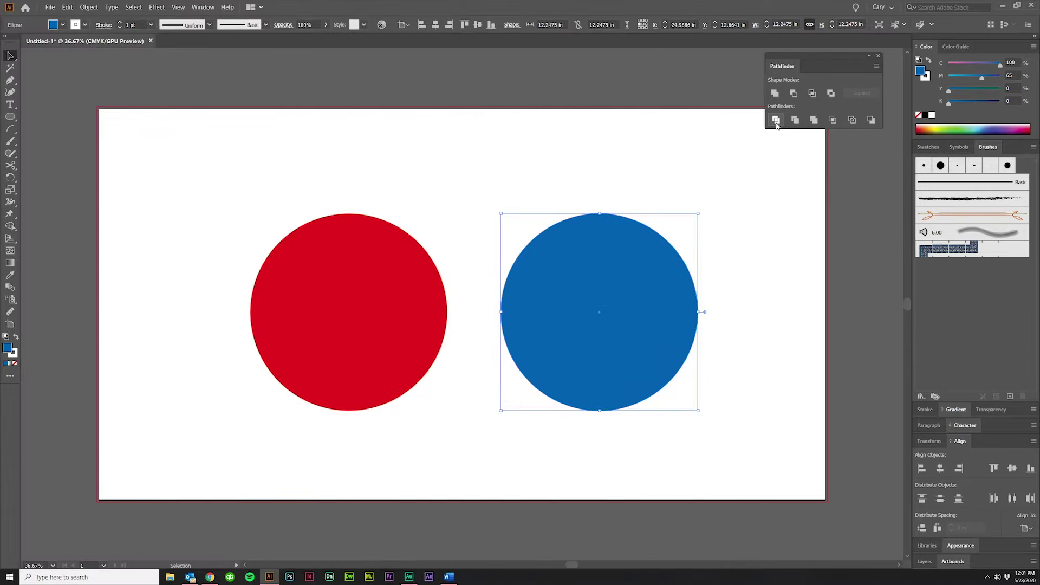
# Overlap the circles, apply Divide to both, and ungroup the divided pieces.
pyautogui.moveTo(645, 359); pyautogui.dragTo(499, 364)
pyautogui.hotkey('ctrl', 'a')
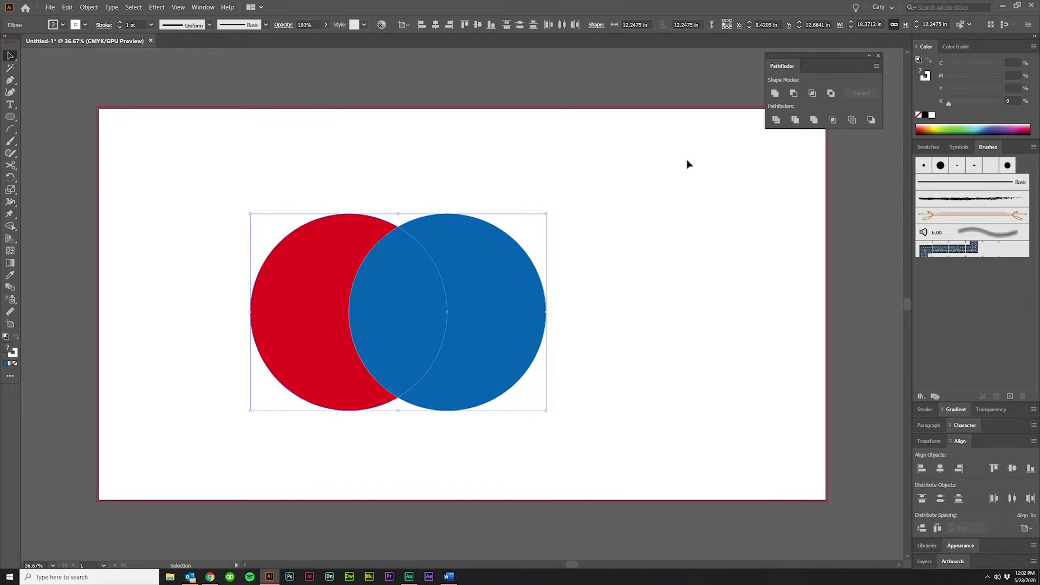
pyautogui.click(776, 120)
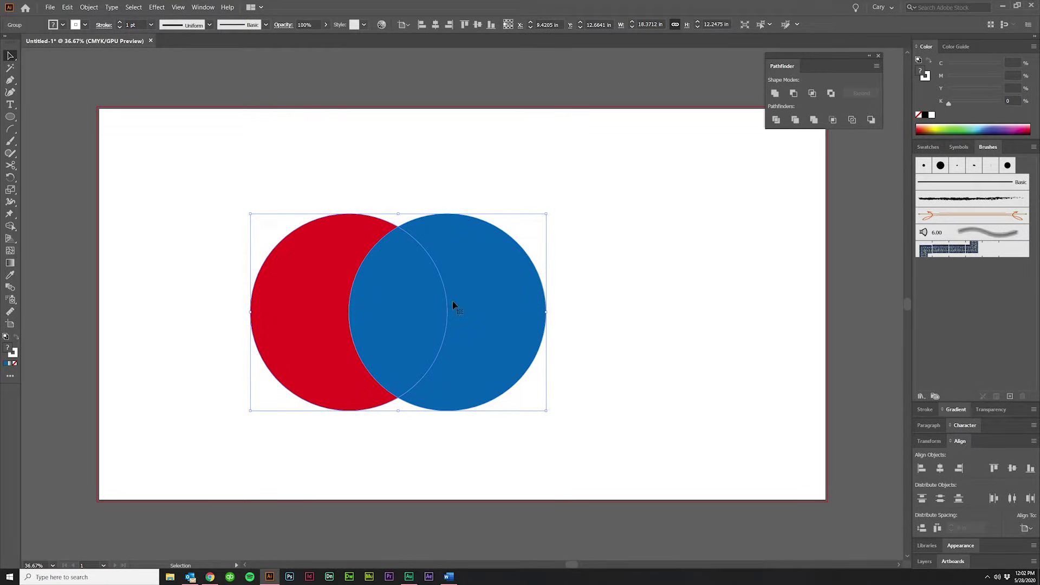
pyautogui.rightClick(476, 308)
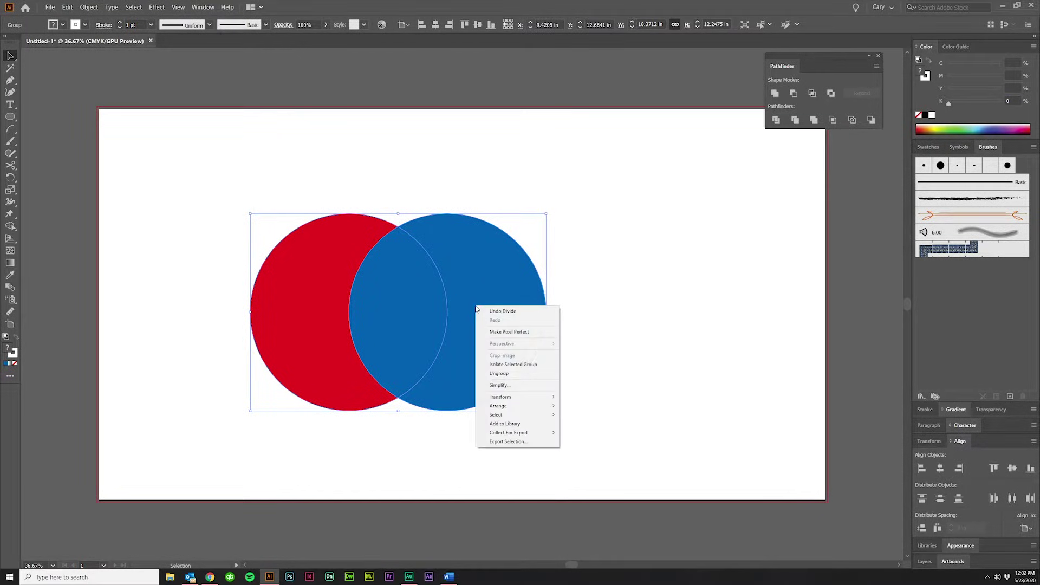
pyautogui.click(502, 374)
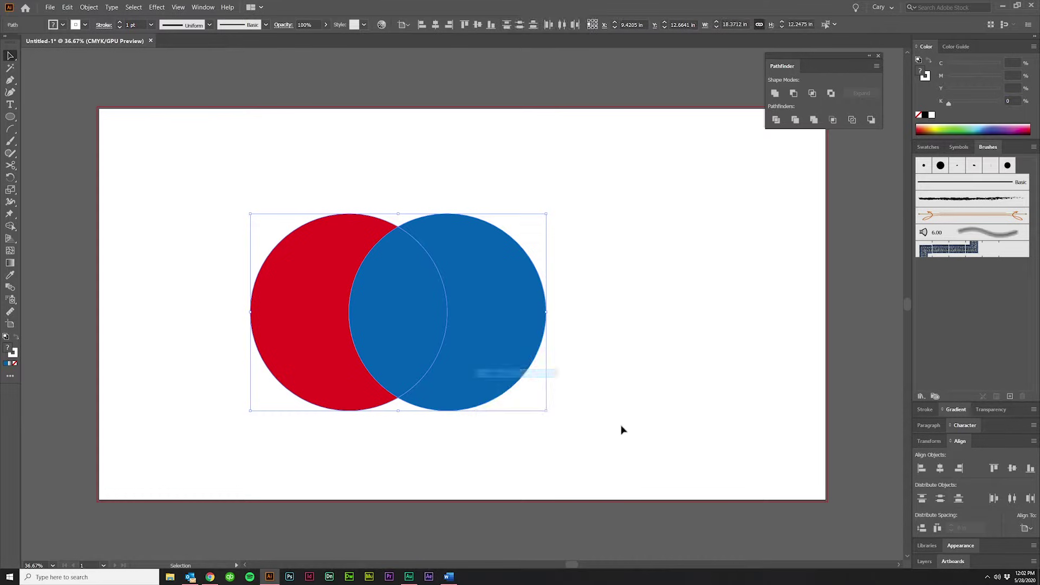
pyautogui.click(622, 427)
# Pull the blue crescent and middle lens apart, then undo back to whole circles.
pyautogui.moveTo(499, 316); pyautogui.dragTo(631, 316)
pyautogui.moveTo(410, 321); pyautogui.dragTo(459, 326)
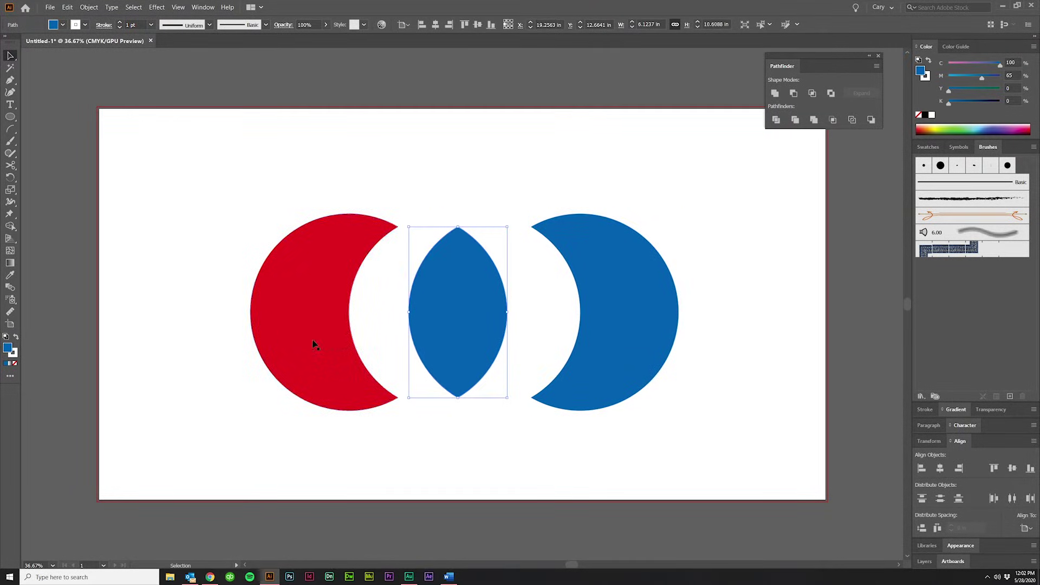
pyautogui.click(524, 465)
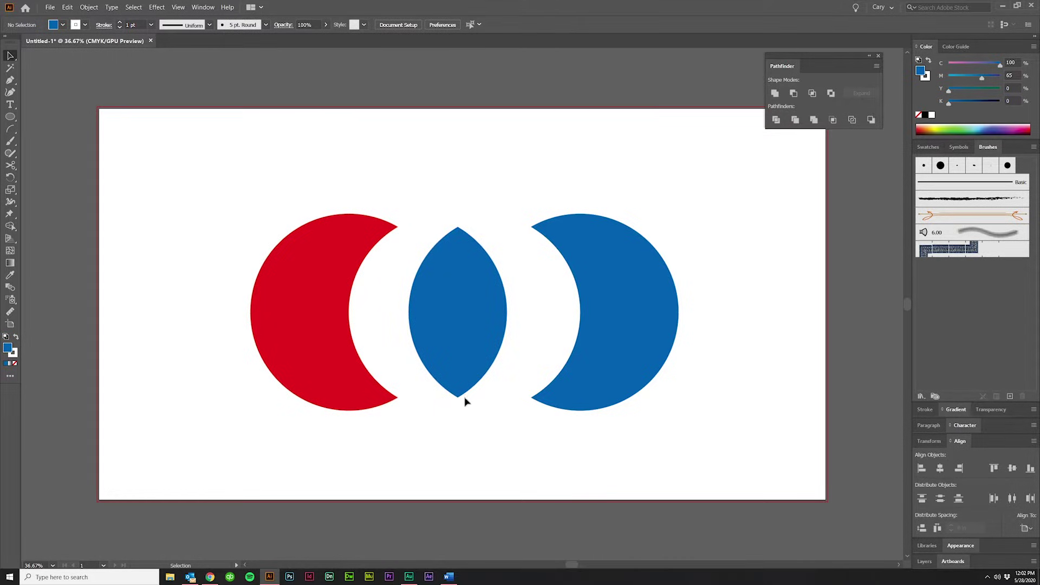
pyautogui.hotkey('ctrl', 'z')
pyautogui.hotkey('ctrl', 'z')
pyautogui.hotkey('ctrl', 'z')
pyautogui.hotkey('ctrl', 'z')
pyautogui.hotkey('ctrl', 'z')
pyautogui.hotkey('ctrl', 'z')
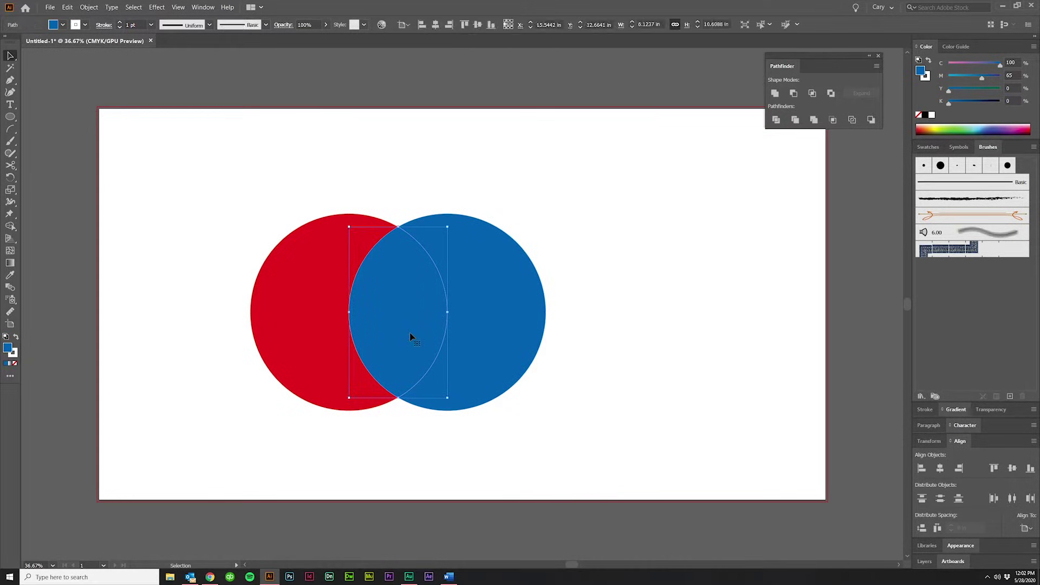
pyautogui.moveTo(512, 438); pyautogui.dragTo(244, 232)
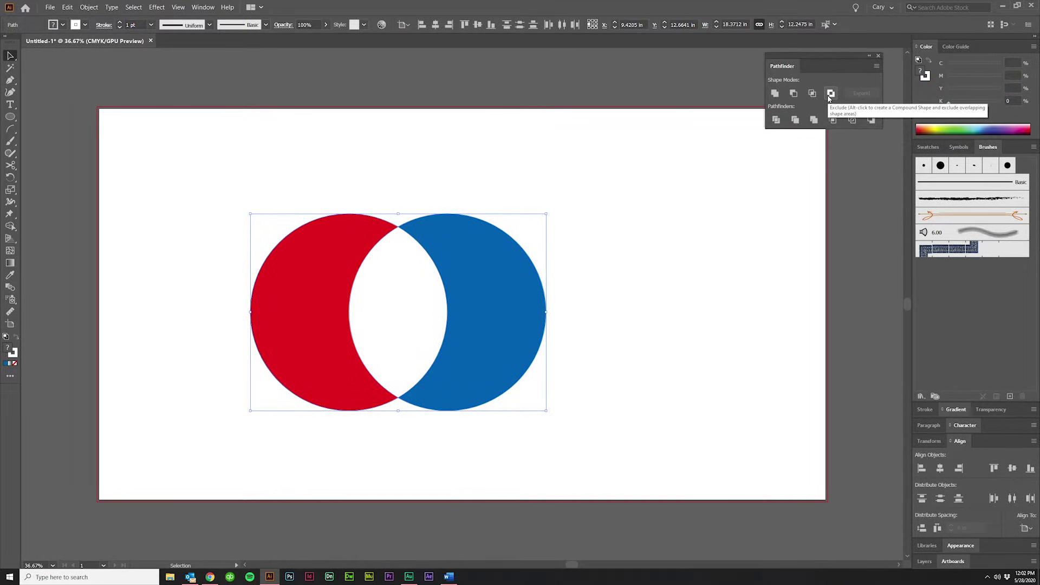
pyautogui.click(515, 442)
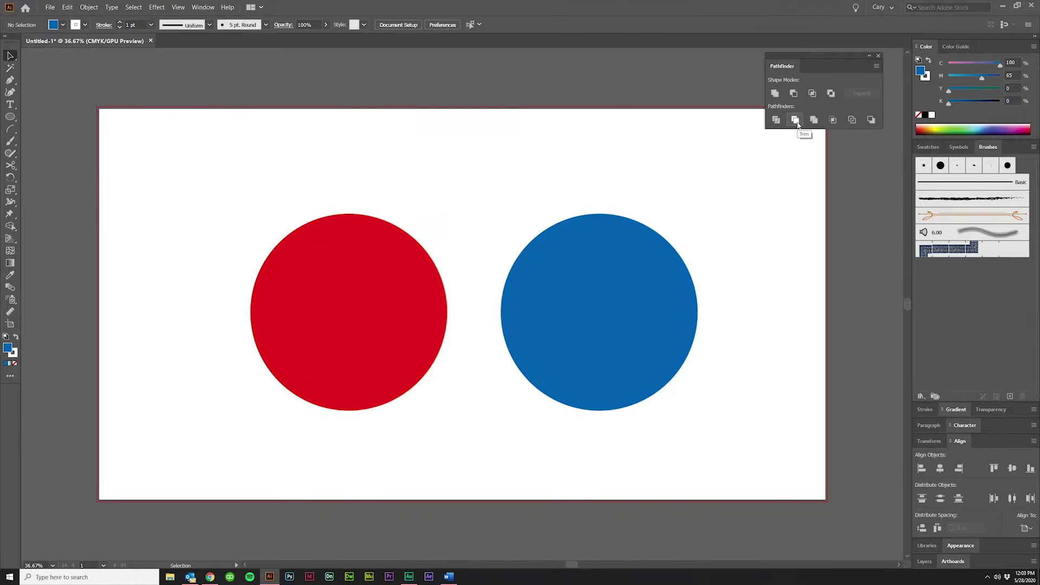
# Move the blue circle over the red one and apply Trim to both circles.
pyautogui.moveTo(652, 301); pyautogui.dragTo(502, 312)
pyautogui.hotkey('ctrl', 'a')
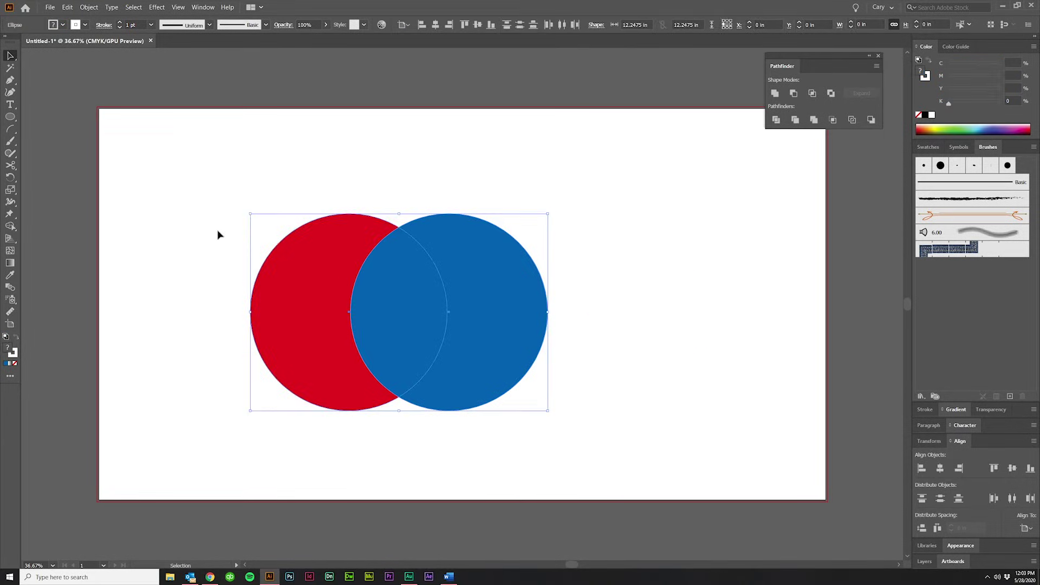
pyautogui.click(796, 119)
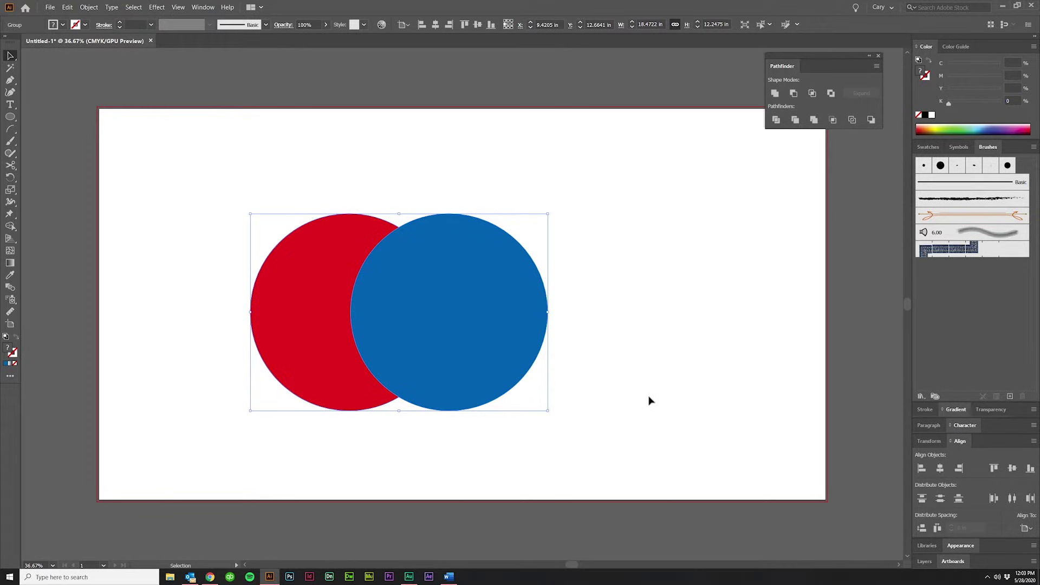
pyautogui.rightClick(442, 331)
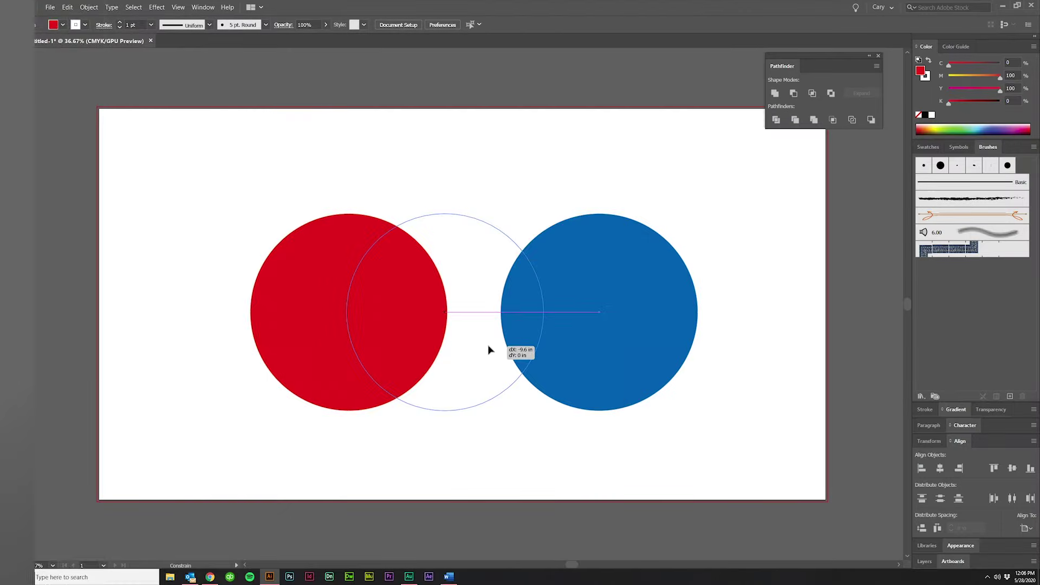
pyautogui.hotkey('ctrl', 'a')
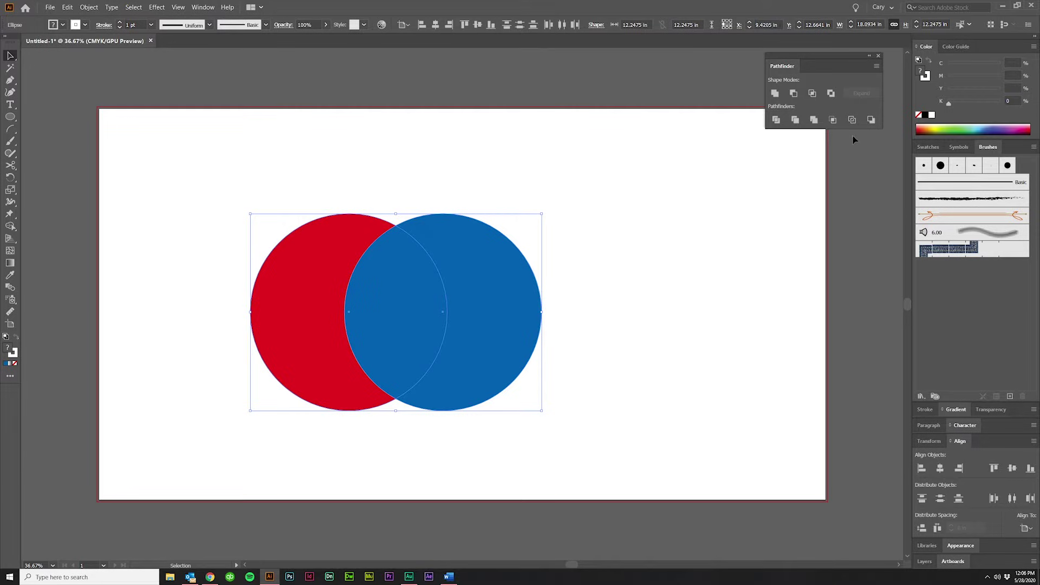
# Apply Merge to the red and blue circles, then undo it.
pyautogui.click(812, 121)
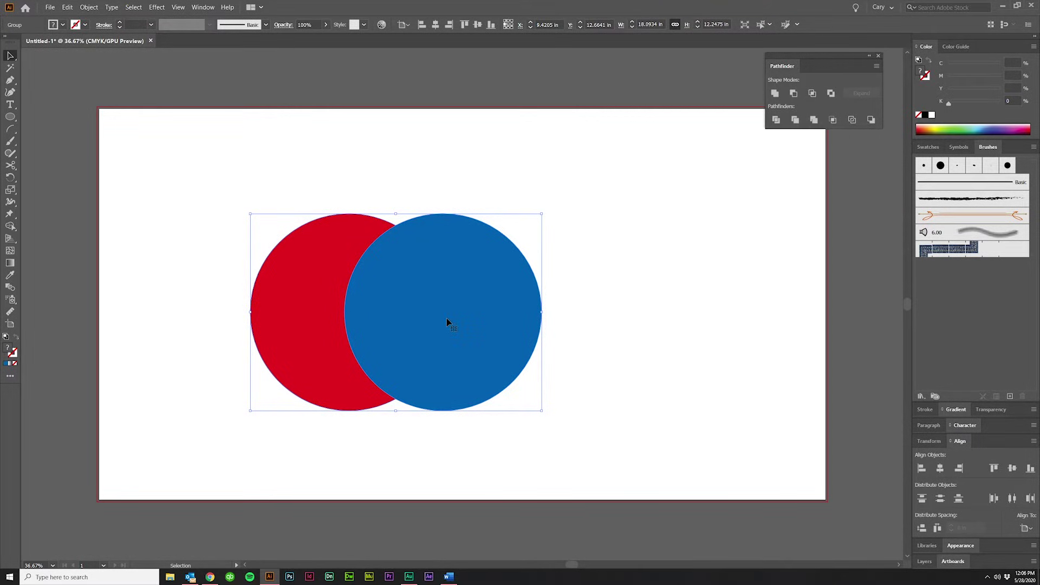
pyautogui.hotkey('ctrl', 'z')
pyautogui.hotkey('ctrl', 'z')
pyautogui.click(443, 367)
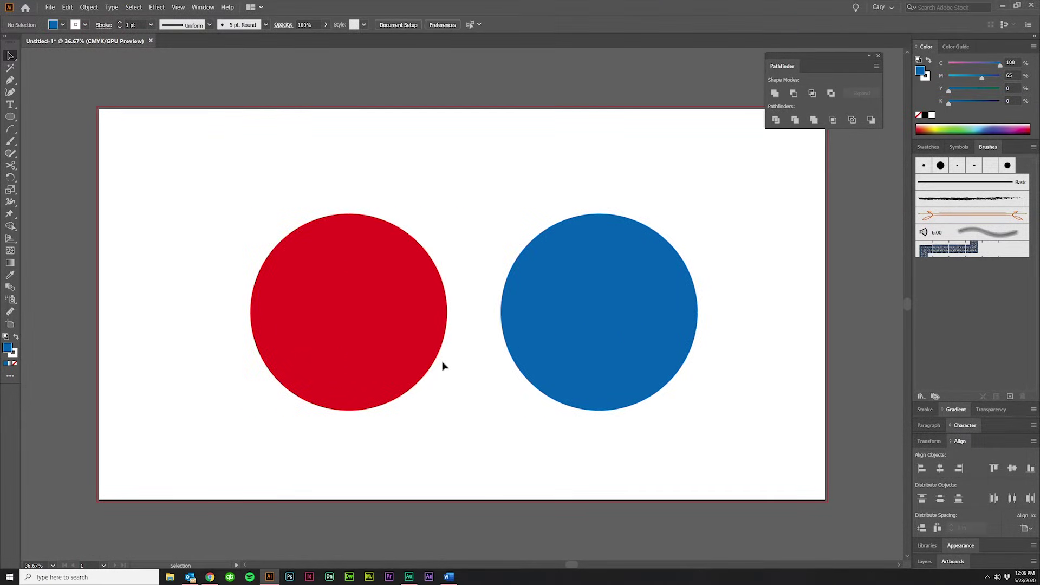
# Recolour the red circle blue, overlap the two blue circles and merge them, then undo.
pyautogui.click(436, 314)
pyautogui.press('i')
pyautogui.click(553, 325)
pyautogui.press('v')
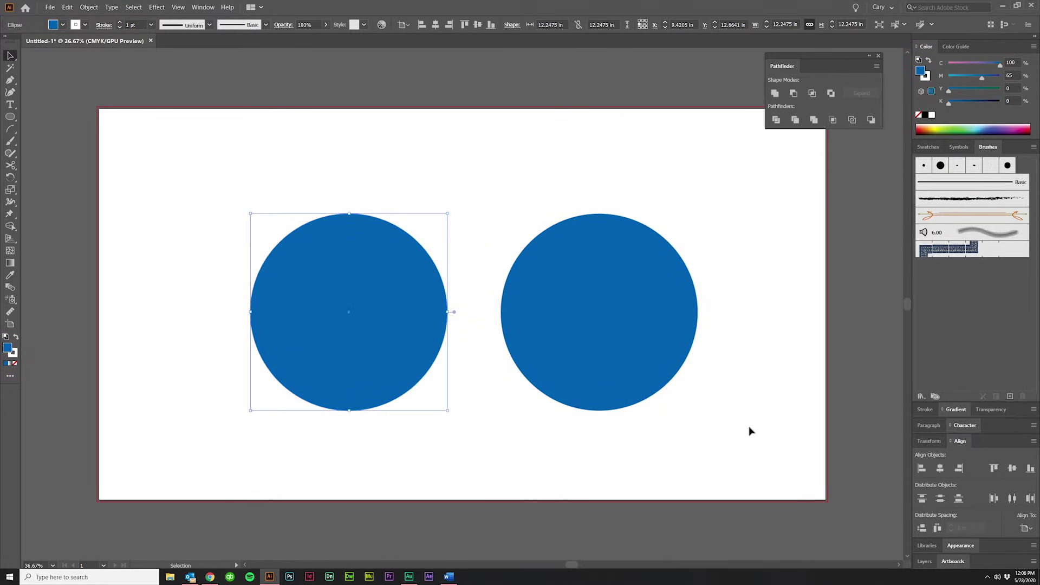
pyautogui.moveTo(640, 364); pyautogui.dragTo(492, 364)
pyautogui.keyDown('shift'); pyautogui.click(420, 267); pyautogui.keyUp('shift')
pyautogui.click(815, 120)
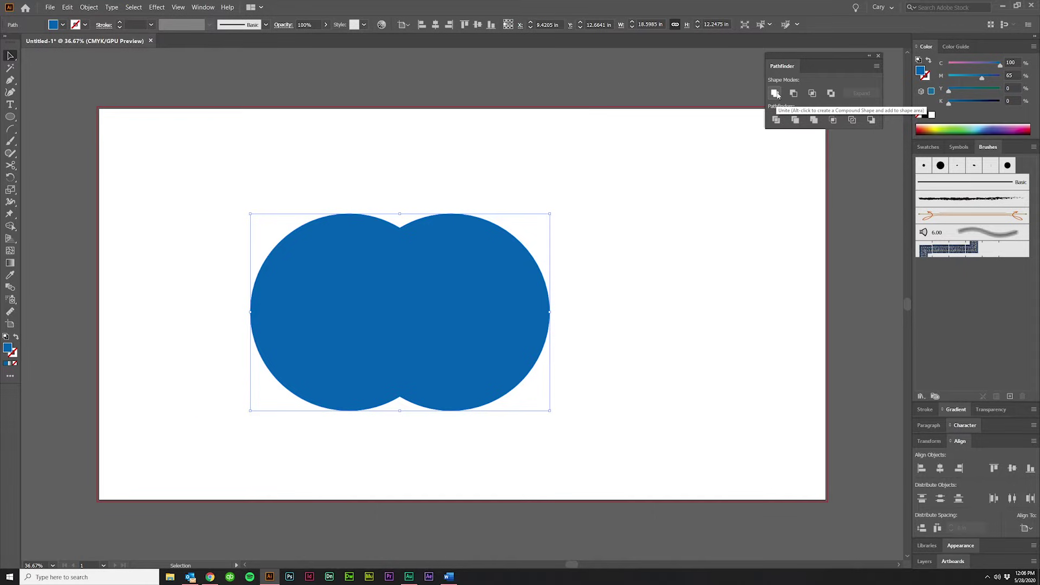
pyautogui.click(669, 290)
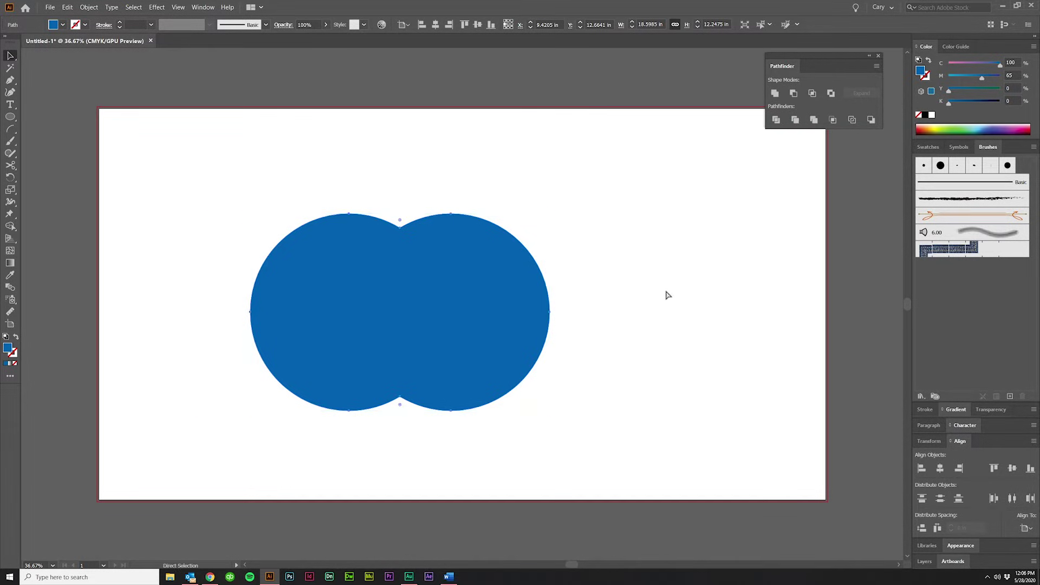
pyautogui.hotkey('ctrl', 'z')
pyautogui.hotkey('ctrl', 'z')
pyautogui.hotkey('ctrl', 'z')
# Copy the blue circle, overlap the red circle with both blues, and apply Merge.
pyautogui.moveTo(590, 348); pyautogui.dragTo(452, 449)
pyautogui.moveTo(356, 295); pyautogui.dragTo(472, 251)
pyautogui.hotkey('ctrl', 'a')
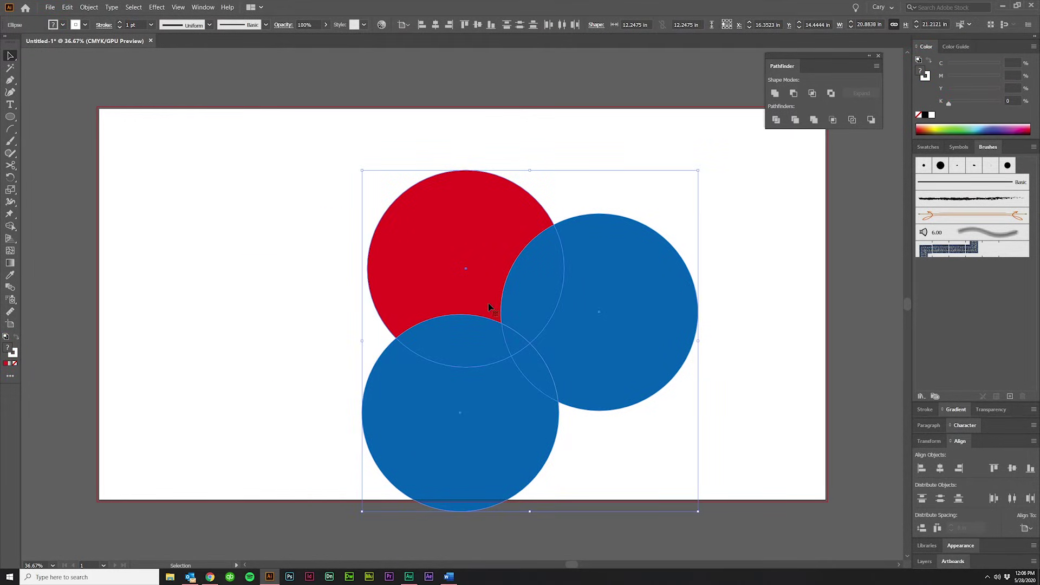
pyautogui.moveTo(488, 304); pyautogui.dragTo(467, 272)
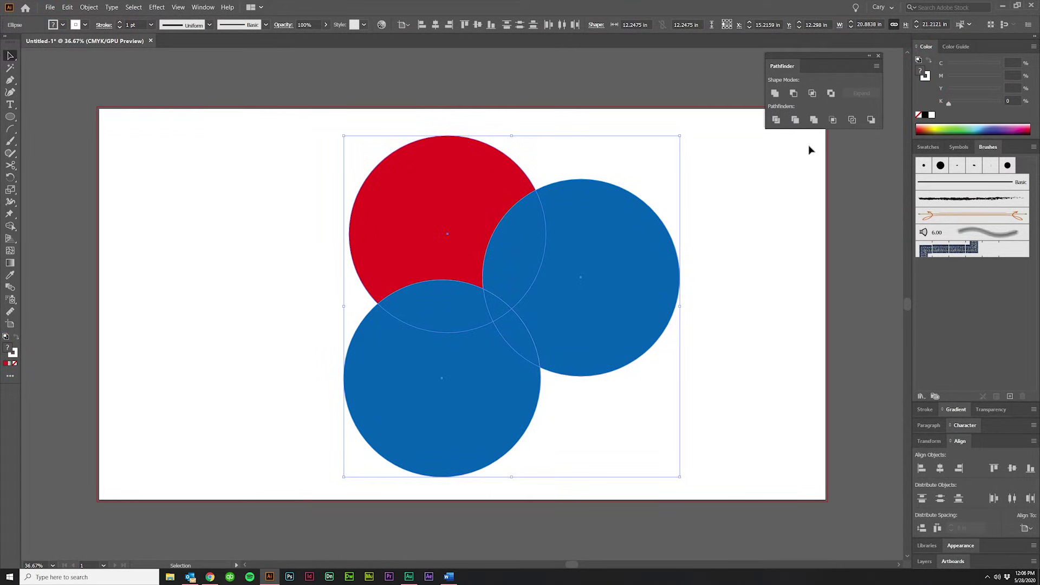
pyautogui.click(814, 121)
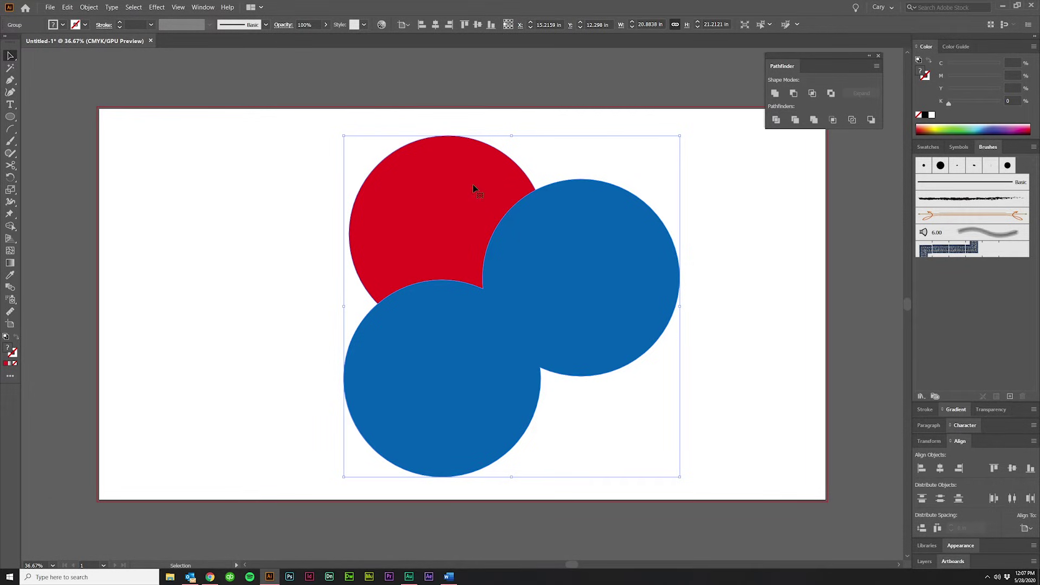
# Ungroup the merged pieces and move the blue shape away from the red piece.
pyautogui.rightClick(529, 272)
pyautogui.click(546, 337)
pyautogui.moveTo(640, 332); pyautogui.dragTo(668, 365)
pyautogui.click(801, 429)
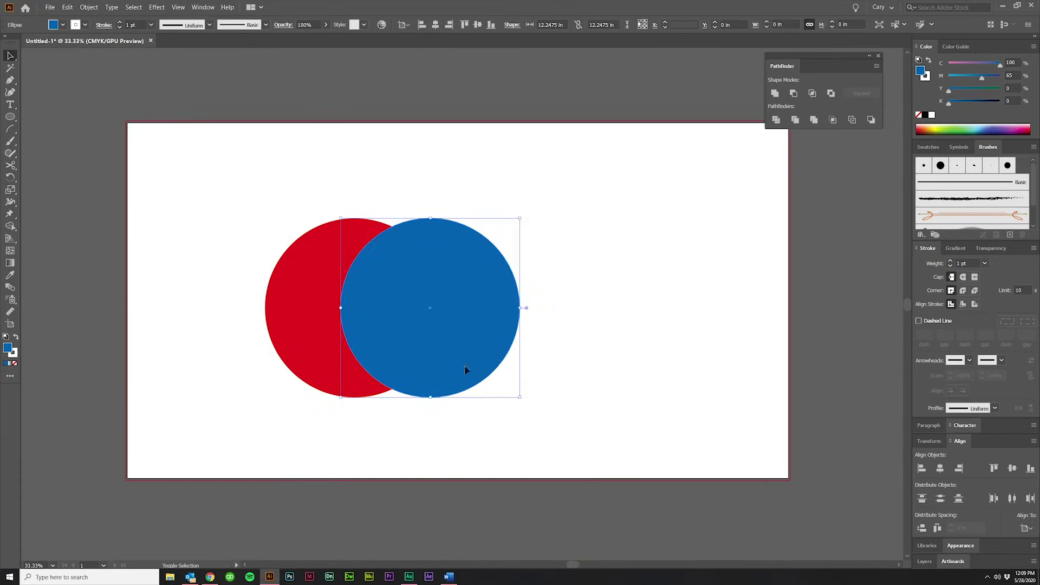
# Apply Outline to the circles, give the outlines a 20 pt stroke, and ungroup them.
pyautogui.click(871, 120)
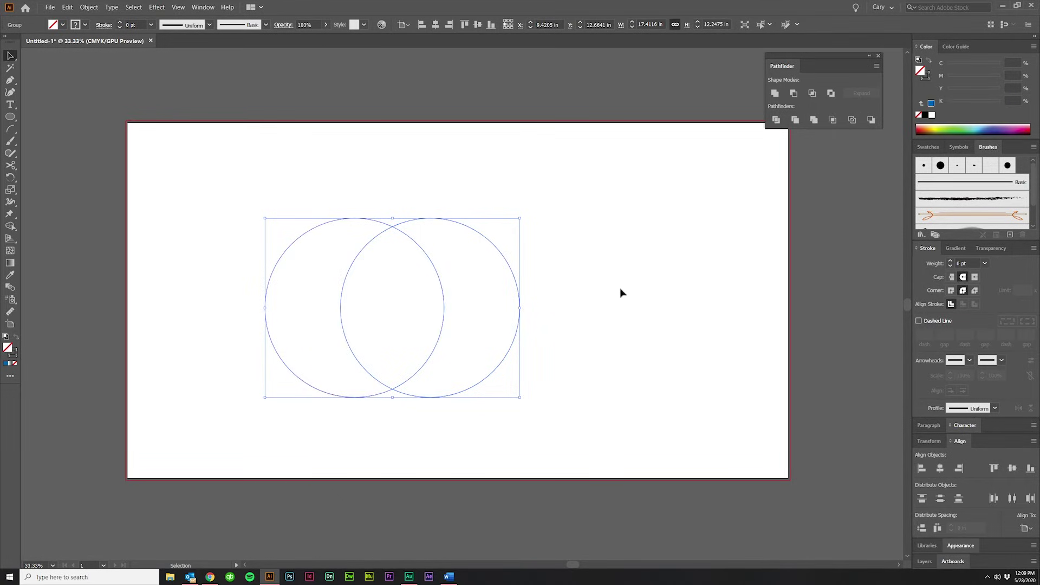
pyautogui.click(985, 263)
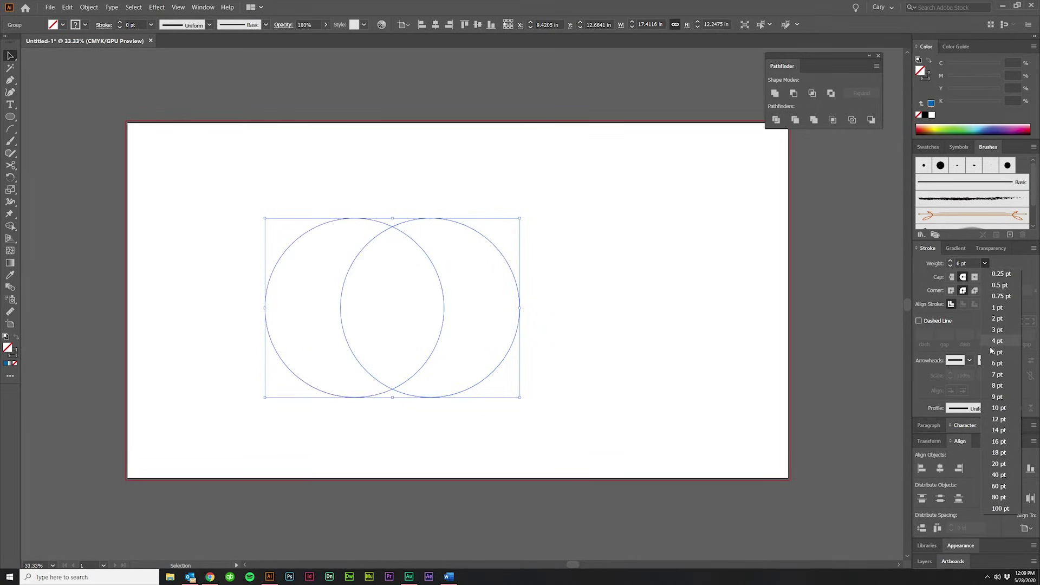
pyautogui.click(996, 464)
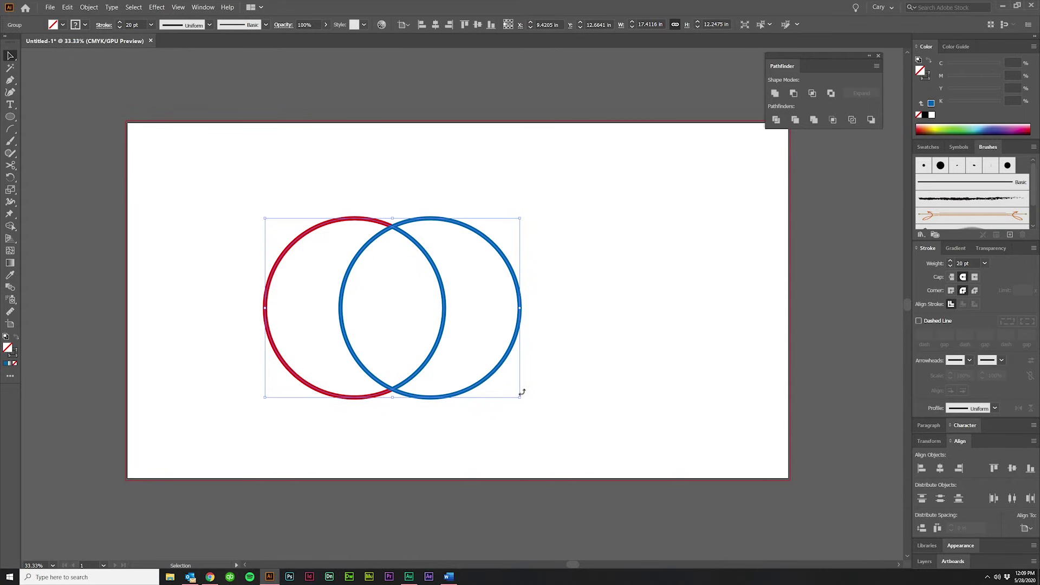
pyautogui.click(528, 417)
pyautogui.rightClick(441, 337)
pyautogui.click(543, 368)
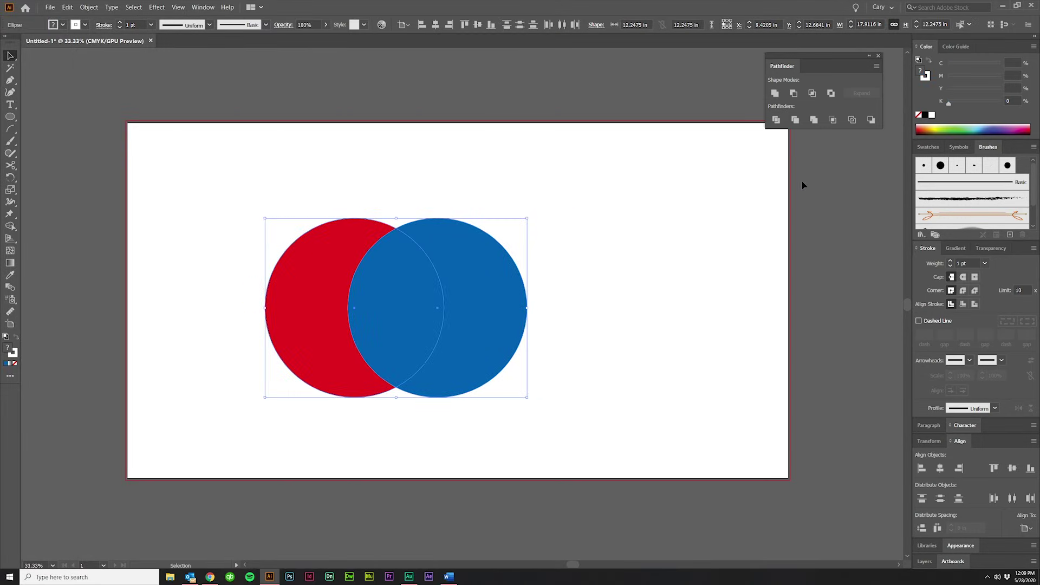
# Apply Minus Back to cut the red circle out of the blue one.
pyautogui.click(870, 120)
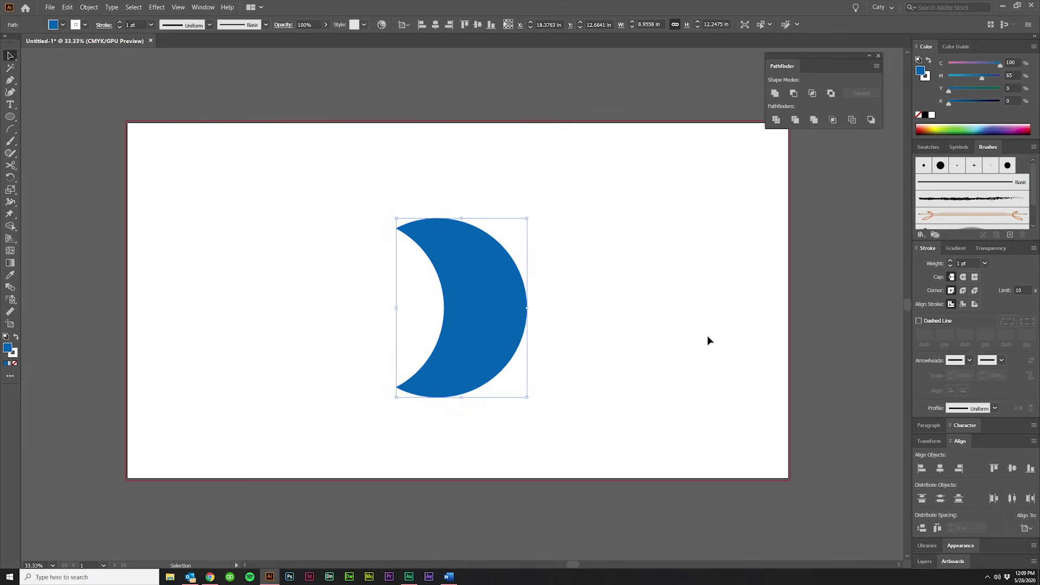